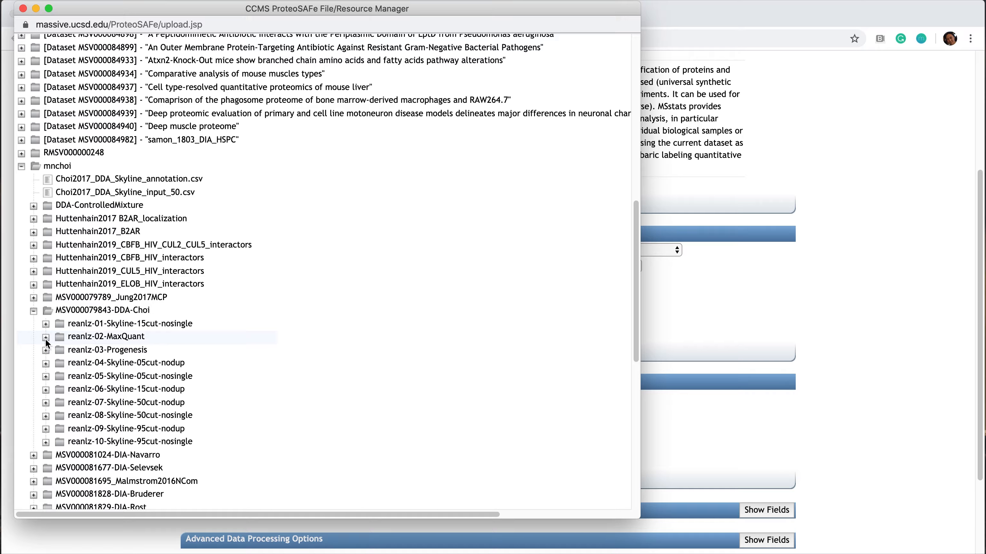
Assign Choi2017_DDA_MaxQuant_annotation.csv, evidence.txt and proteinGroups.txt from reanlz-02-MaxQuant as annotation, features and proteins inputs, and finish the file selection
click(46, 337)
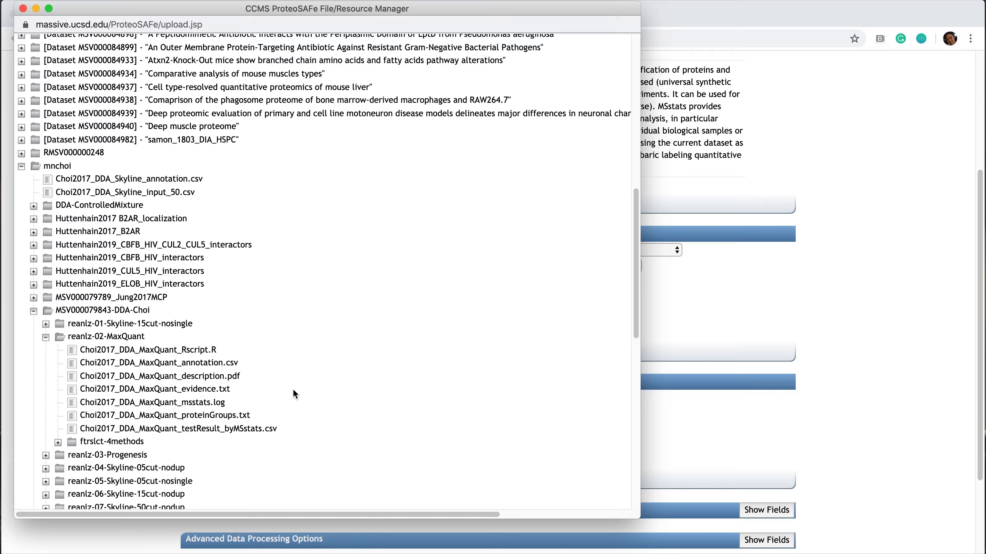
scroll(237, 338, down, 3)
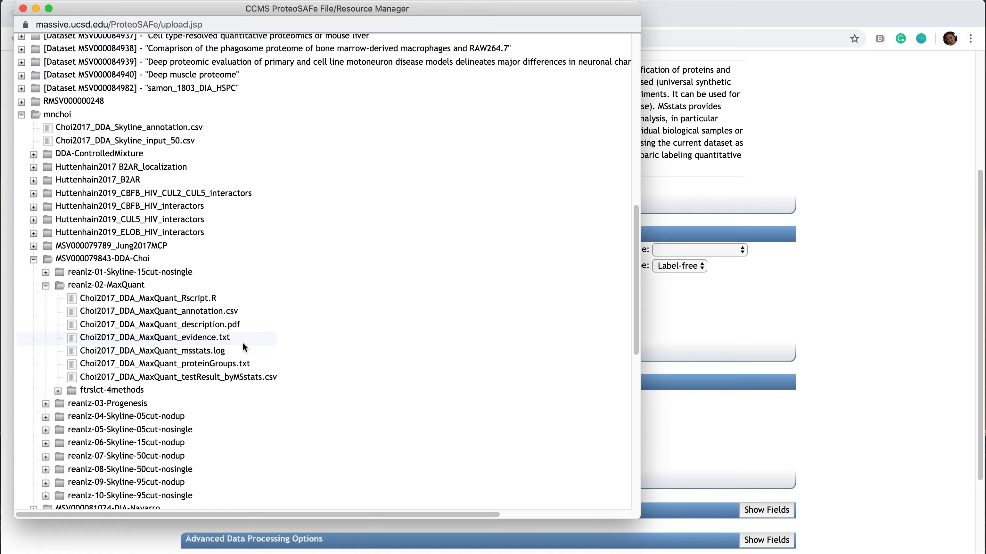
click(215, 338)
scroll(291, 273, up, 10)
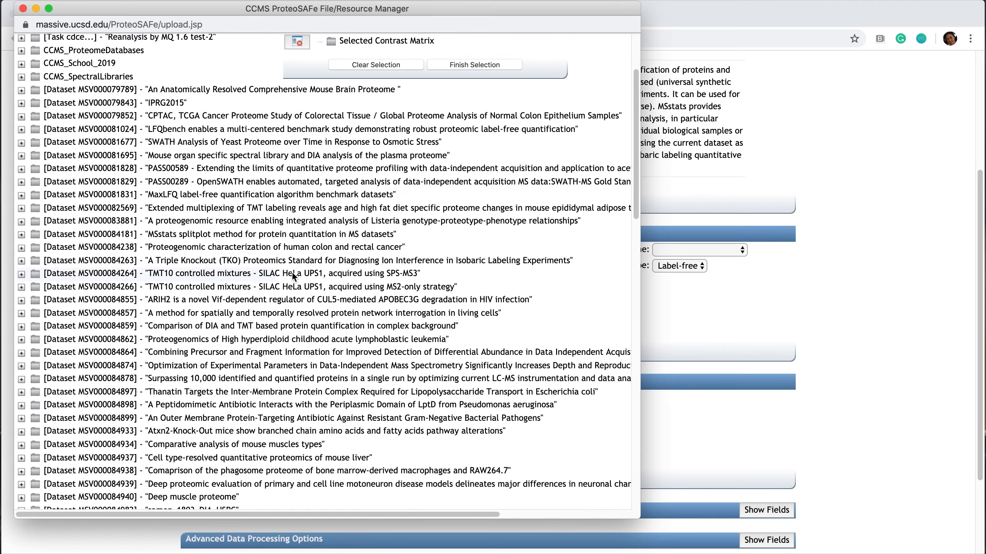
scroll(292, 272, up, 3)
click(250, 111)
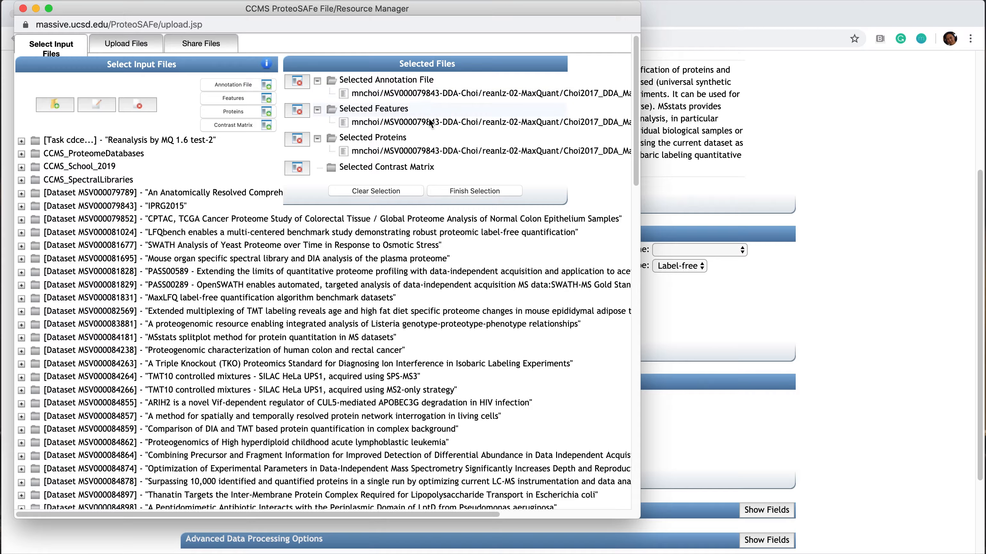
click(475, 191)
Set the tool name to MaxQuant and keep Label-free as the experiment type
scroll(390, 263, down, 2)
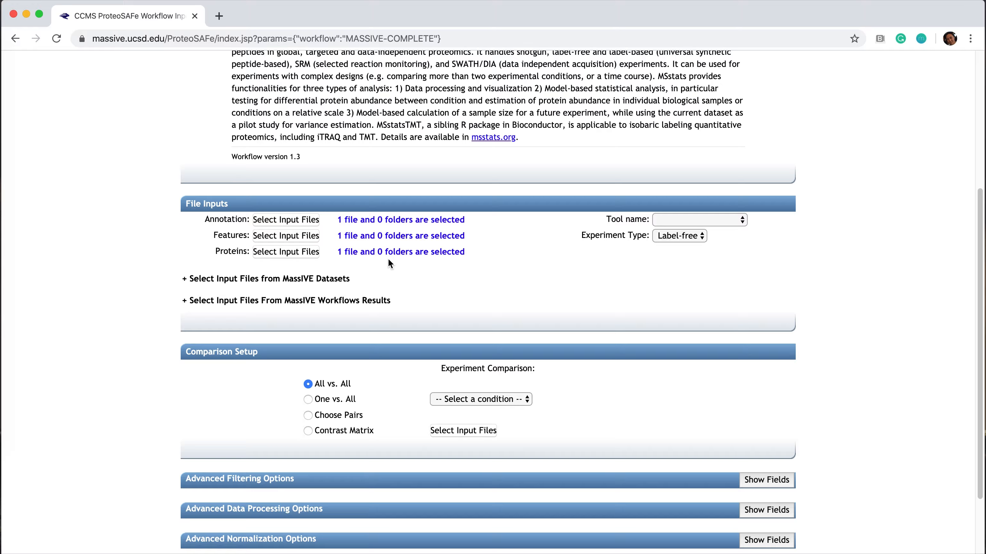
click(741, 221)
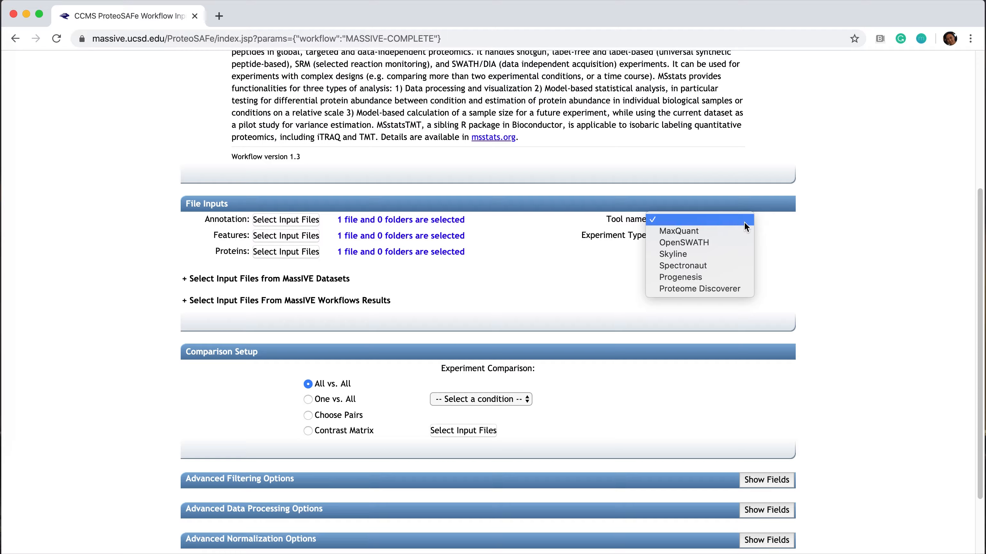
click(710, 233)
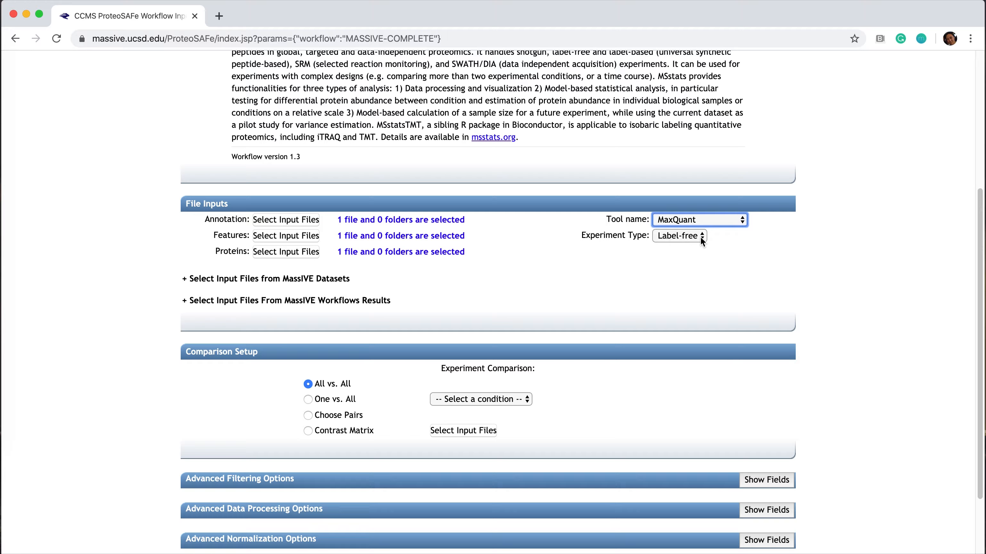
click(701, 238)
click(700, 236)
Set the experiment comparison to One vs. All with Condition1 as the reference condition
scroll(293, 287, down, 3)
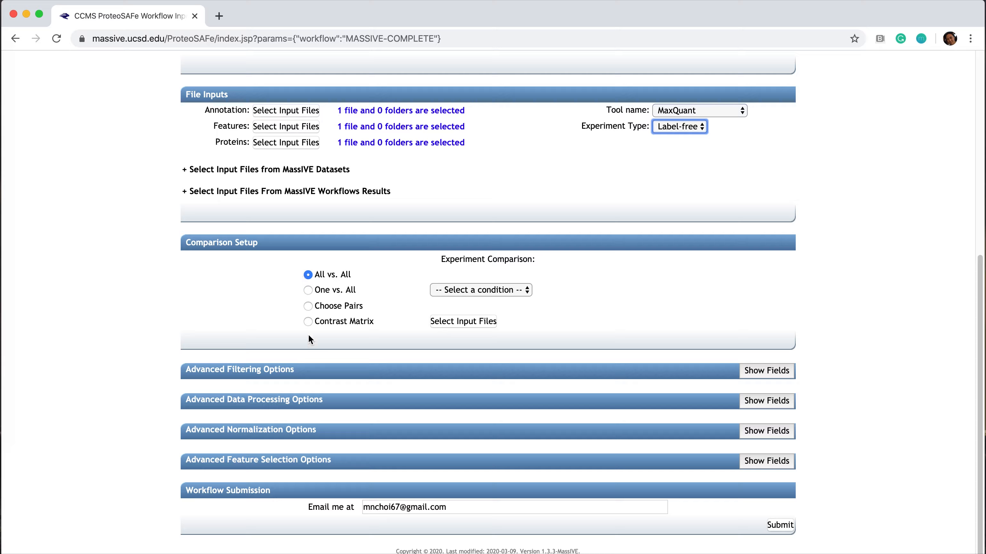
click(309, 293)
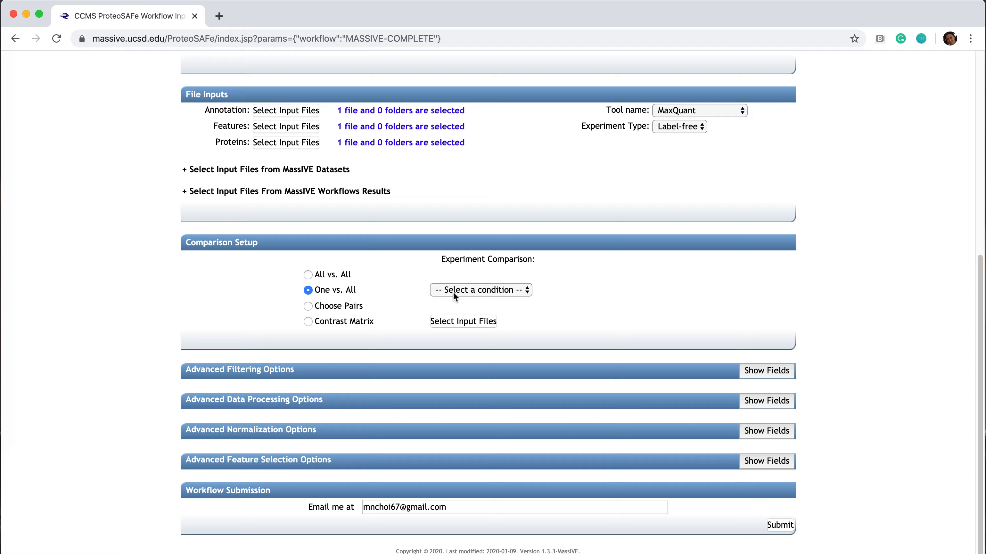
click(510, 291)
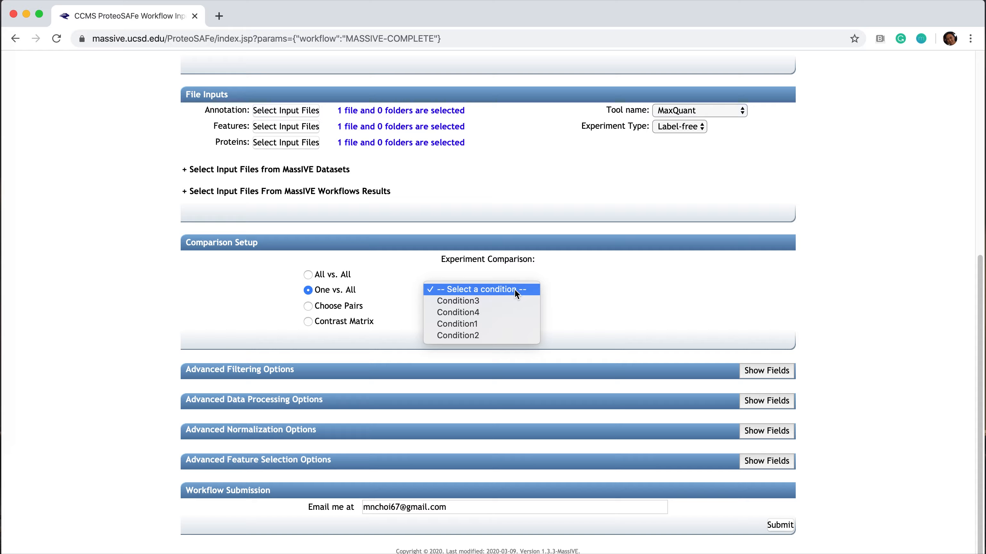
click(495, 325)
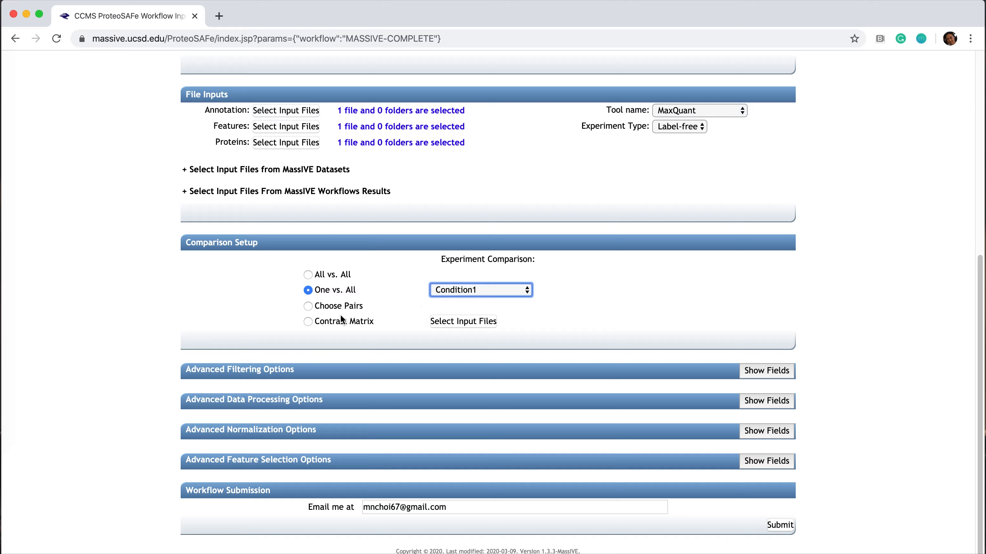
Add a Condition3 and Condition4 pair under Choose Pairs, and return the experiment comparison to All vs. All
click(308, 306)
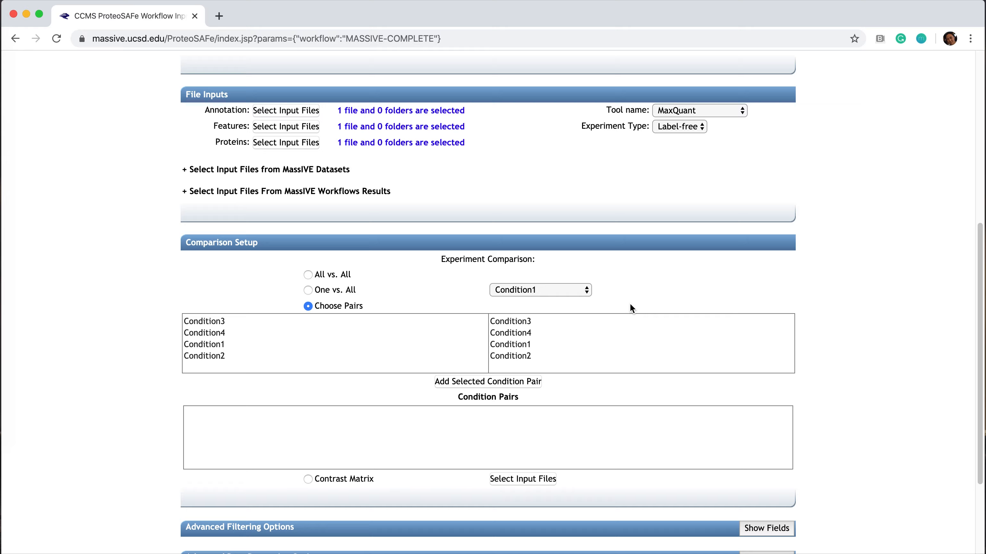
click(222, 323)
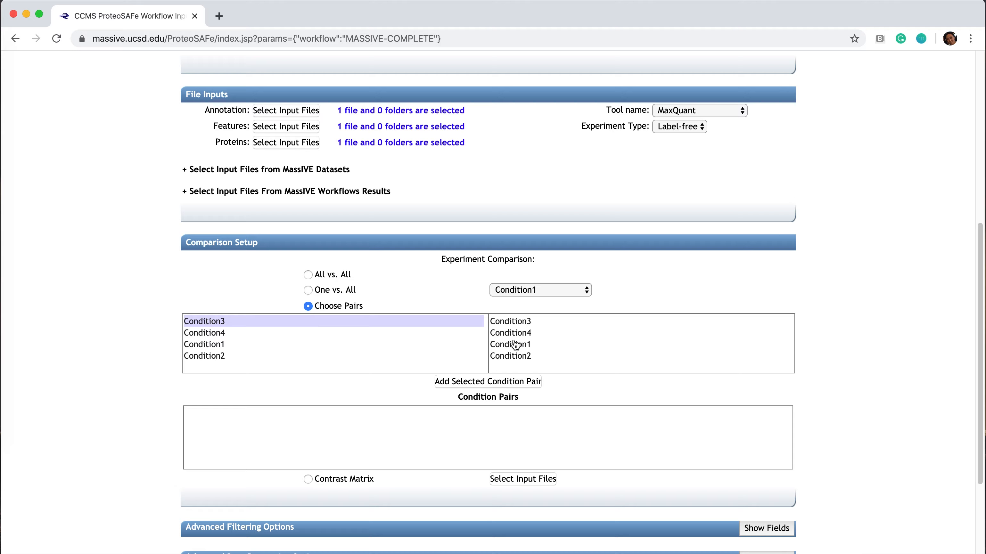
click(528, 334)
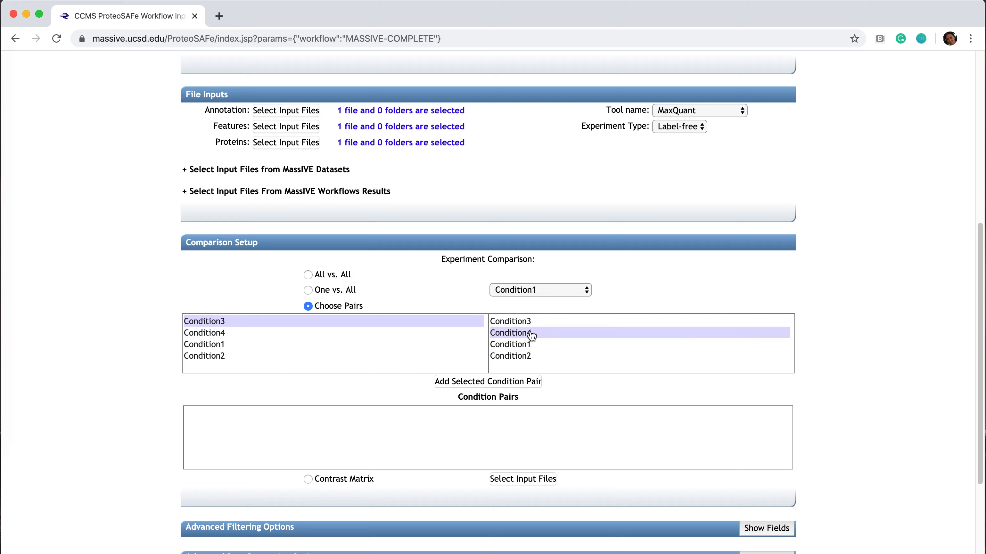
click(488, 382)
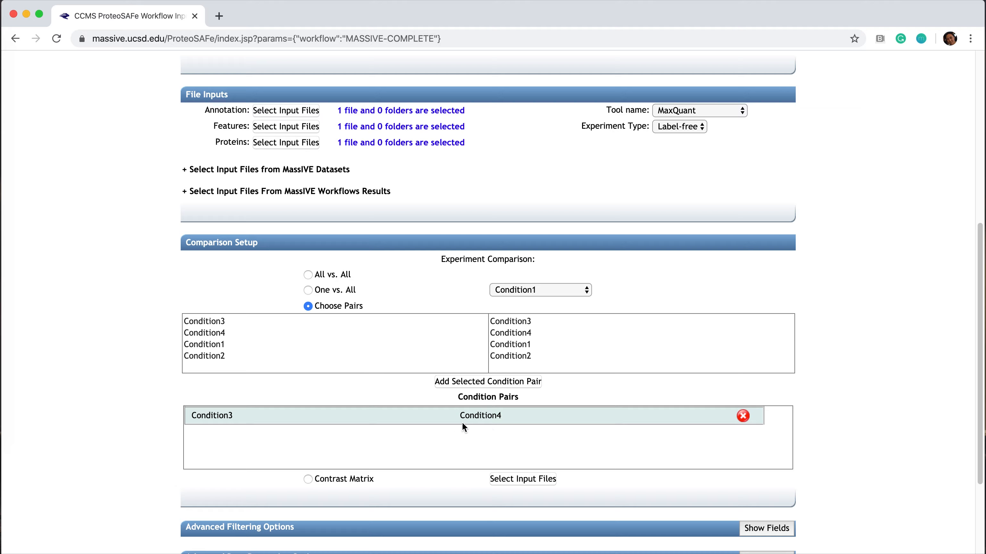
click(308, 275)
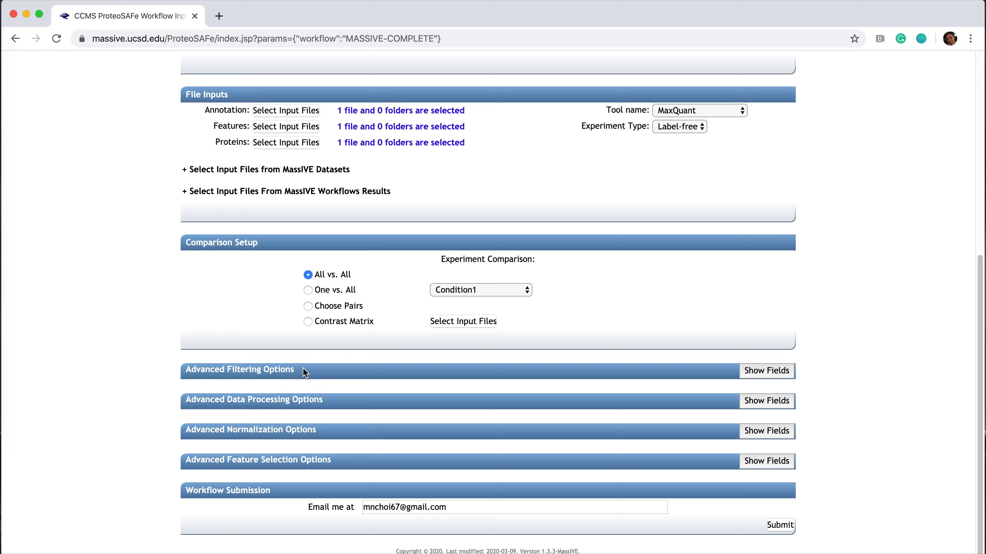
Examine the advanced filtering and data processing options, including the choices for missing-feature imputation and normalization, and hide their fields again
click(767, 370)
click(767, 437)
scroll(582, 427, down, 3)
click(424, 382)
click(467, 388)
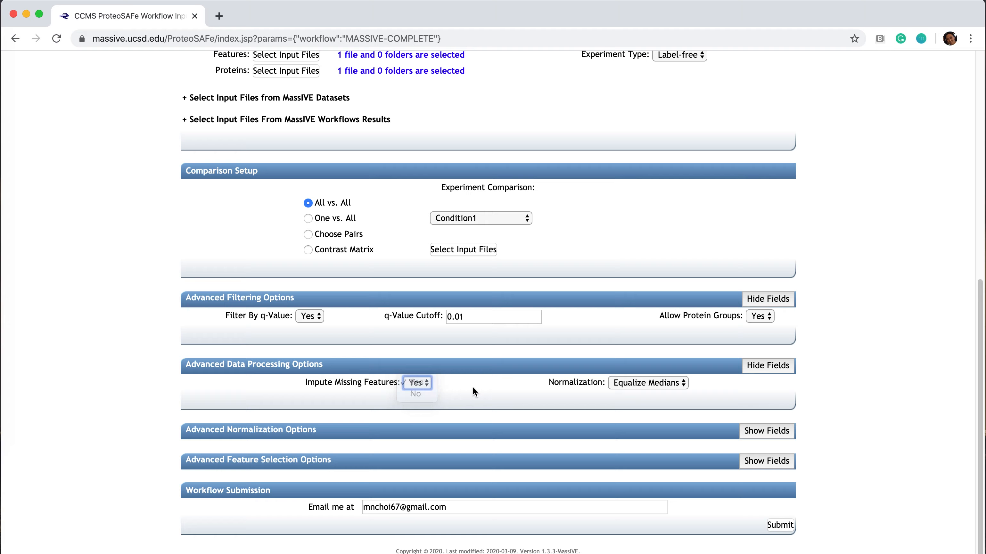
click(681, 383)
click(682, 383)
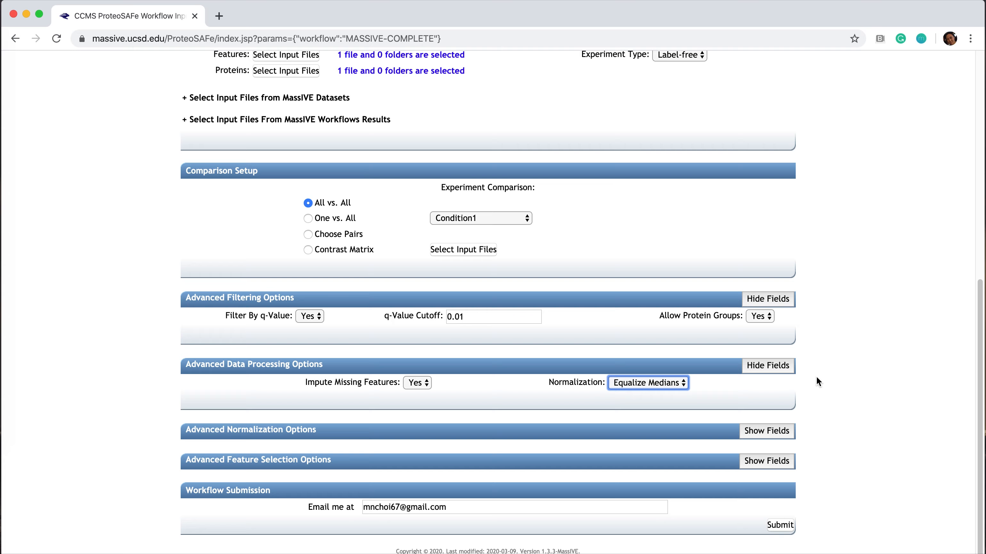
click(787, 367)
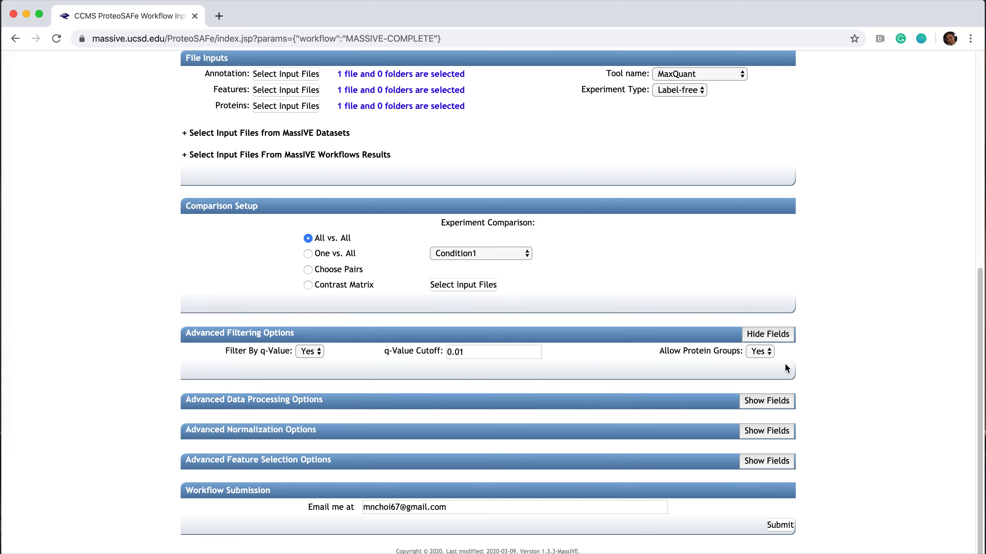
click(769, 336)
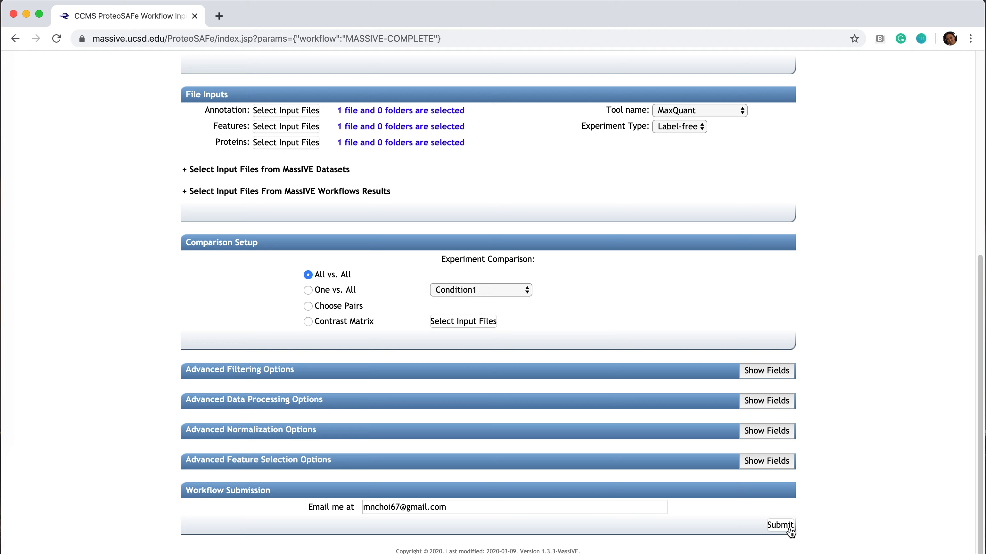
Submit the configured MSstats workflow job
click(780, 526)
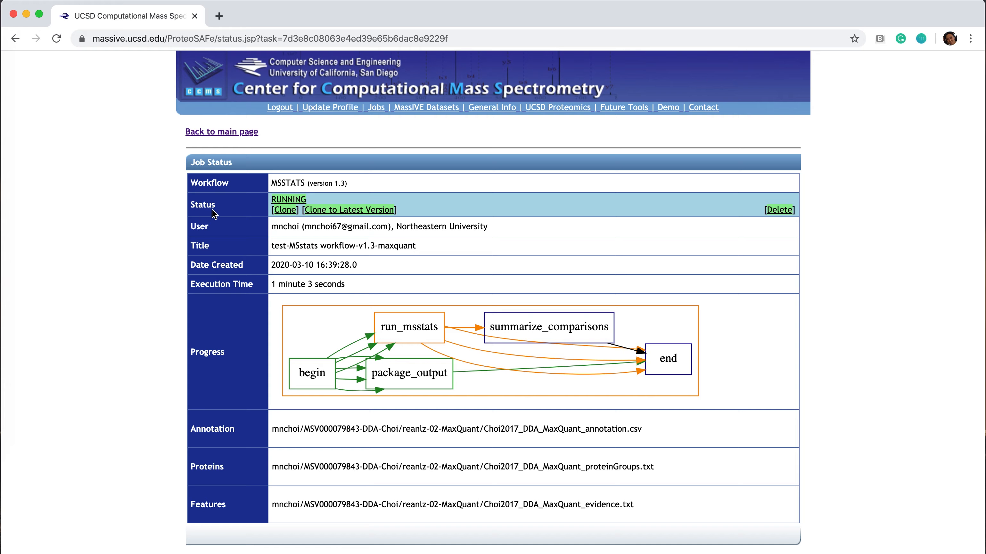